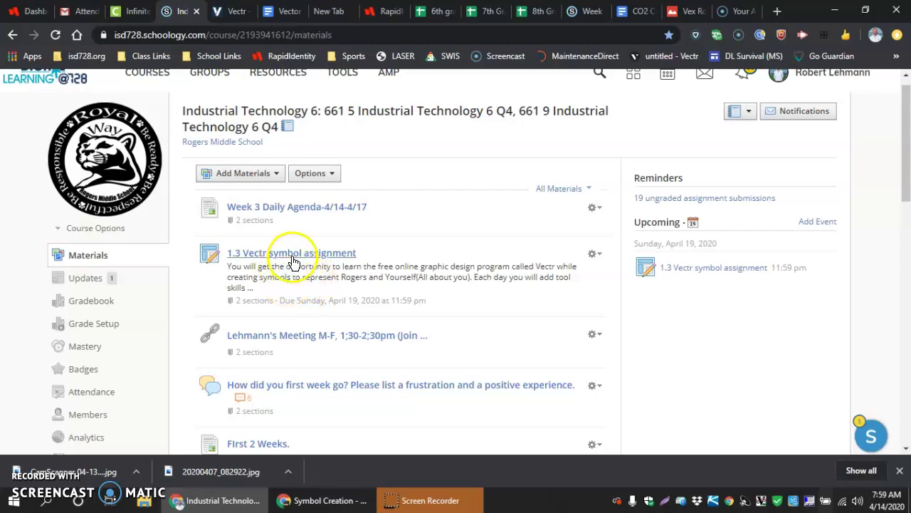
- Open the 1.3 Vectr symbol assignment and its linked Vector Symbol assignment(printable) document
{"action": "left_click", "coordinate": [257, 255]}
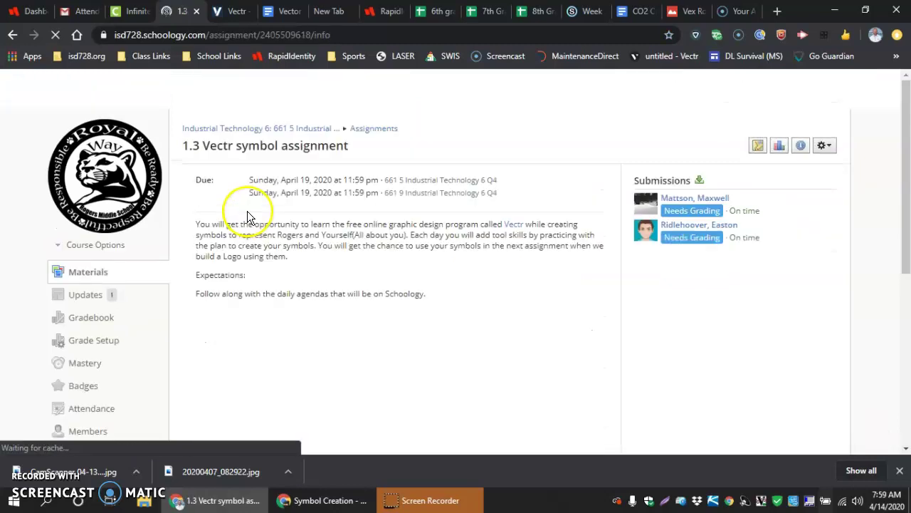
{"action": "scroll", "coordinate": [256, 299], "scroll_direction": "down", "scroll_amount": 2}
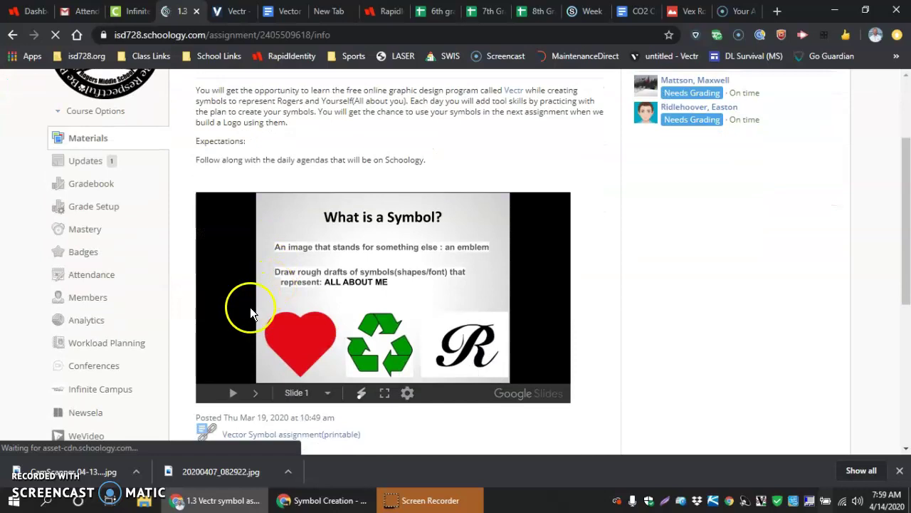
{"action": "scroll", "coordinate": [339, 436], "scroll_direction": "down", "scroll_amount": 1}
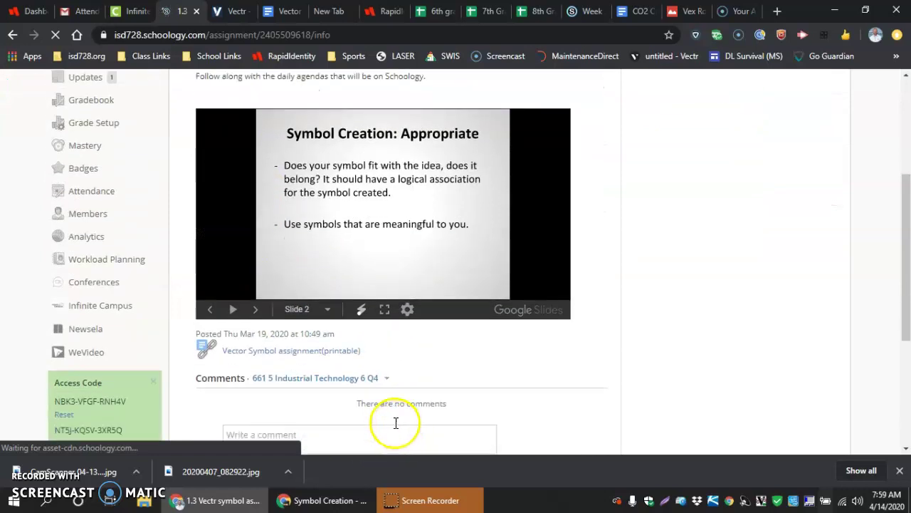
{"action": "left_click", "coordinate": [253, 351]}
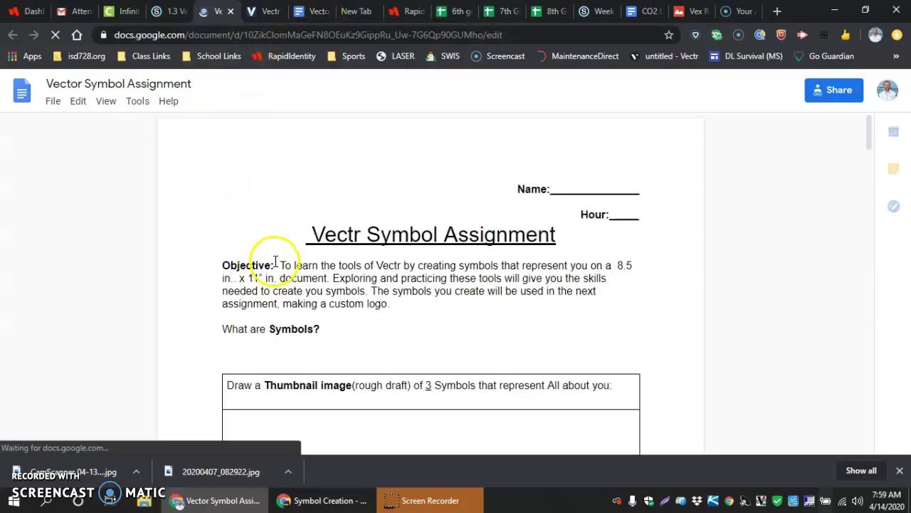
- Review the Vectr Tools notes on getting started, selections and images in the assignment document
{"action": "scroll", "coordinate": [279, 280], "scroll_direction": "down", "scroll_amount": 1}
{"action": "scroll", "coordinate": [279, 280], "scroll_direction": "down", "scroll_amount": 10}
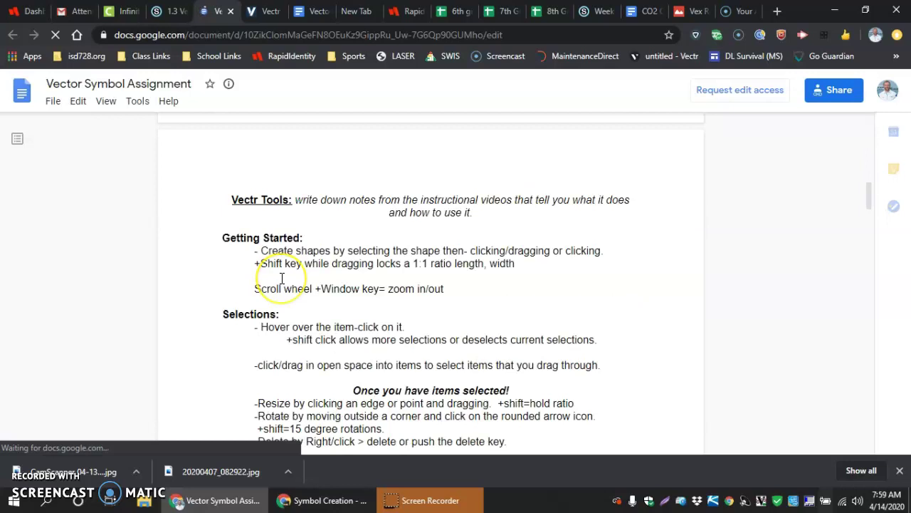
{"action": "scroll", "coordinate": [281, 242], "scroll_direction": "down", "scroll_amount": 1}
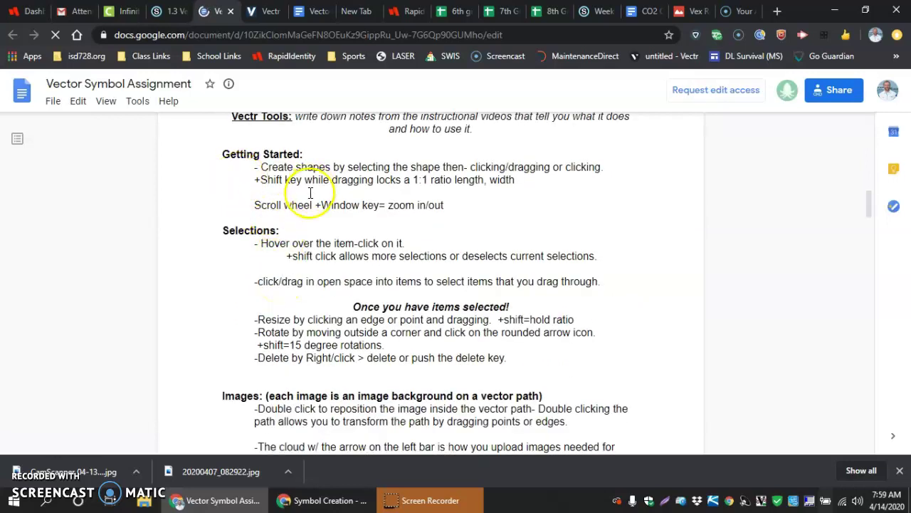
{"action": "scroll", "coordinate": [307, 193], "scroll_direction": "down", "scroll_amount": 1}
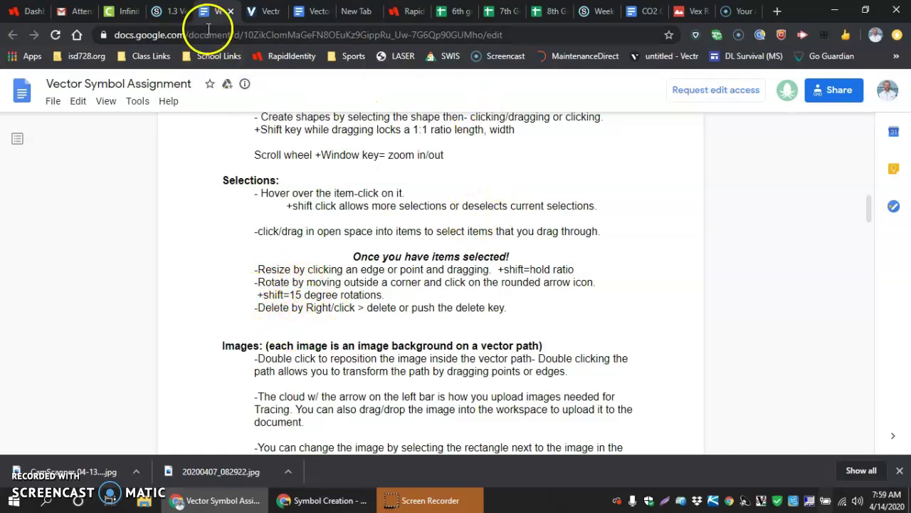
- Switch to Vectr, create a new file and set its page size to the US Paper preset Letter
{"action": "left_click", "coordinate": [264, 11]}
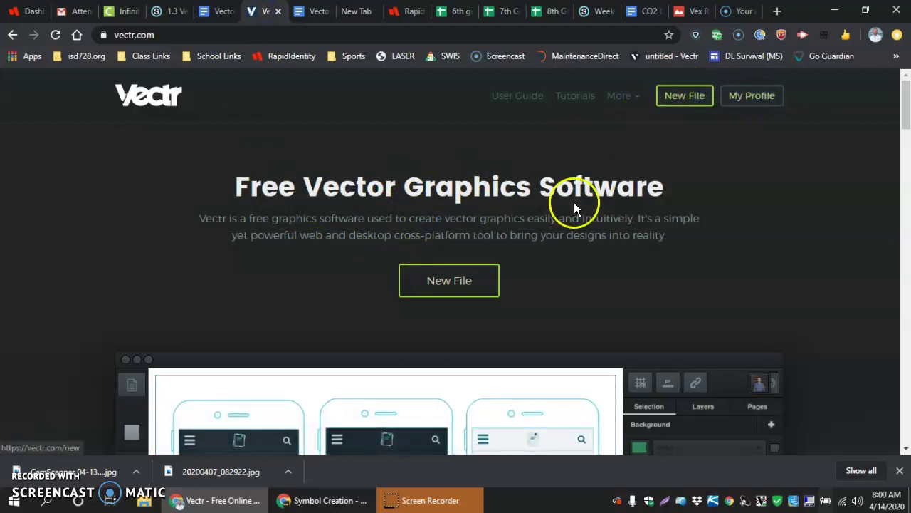
{"action": "left_click", "coordinate": [449, 282]}
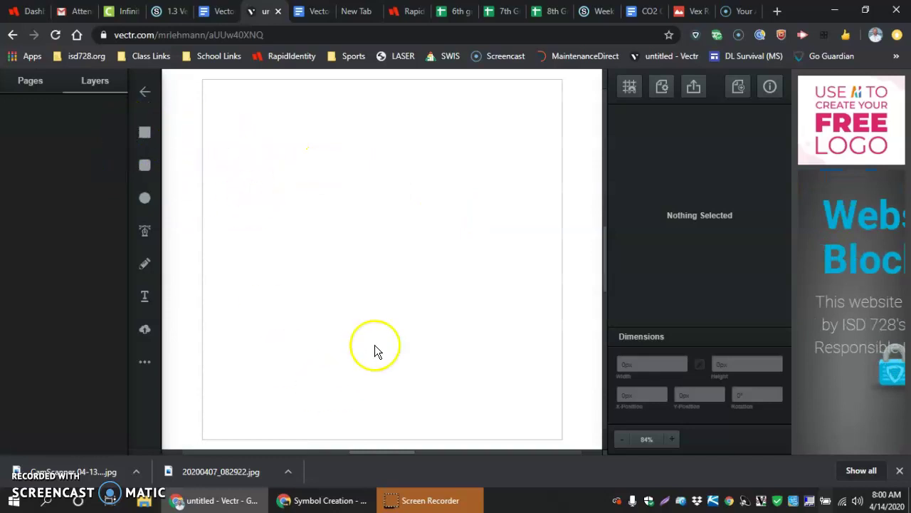
{"action": "left_click", "coordinate": [30, 82]}
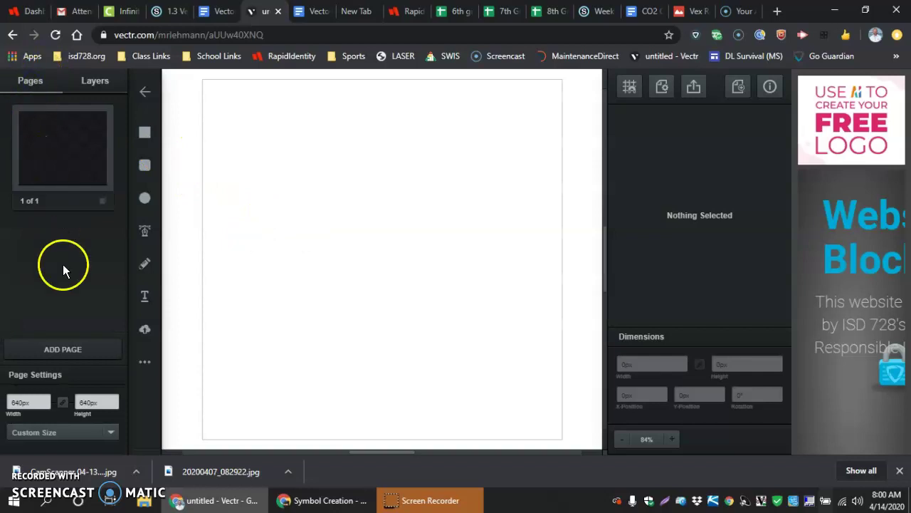
{"action": "left_click", "coordinate": [52, 431]}
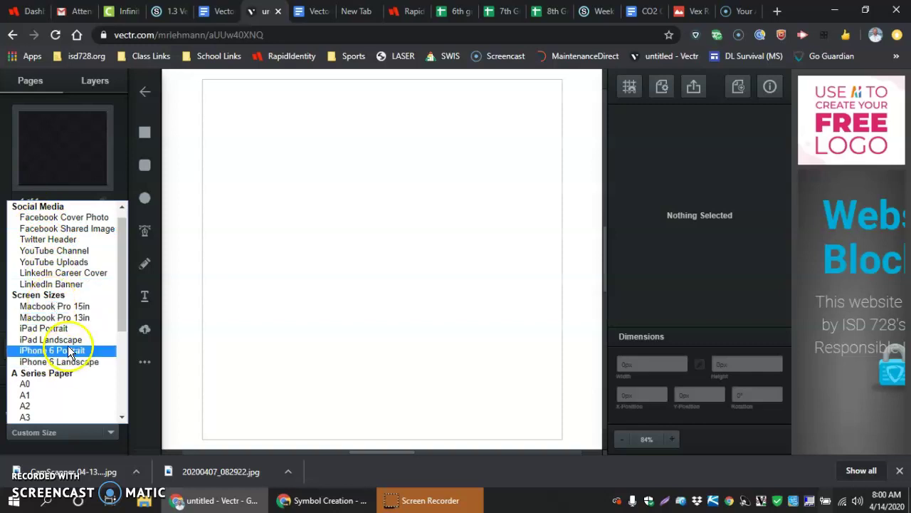
{"action": "scroll", "coordinate": [61, 321], "scroll_direction": "down", "scroll_amount": 2}
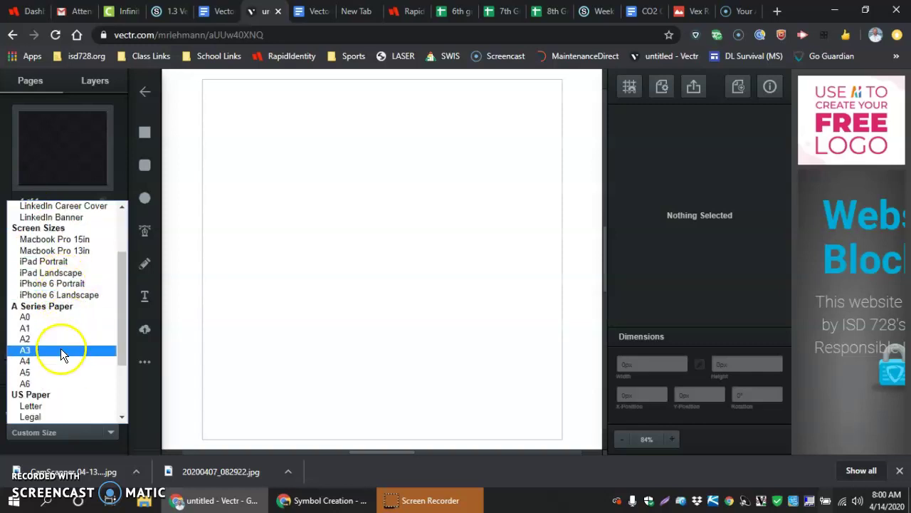
{"action": "scroll", "coordinate": [60, 348], "scroll_direction": "down", "scroll_amount": 3}
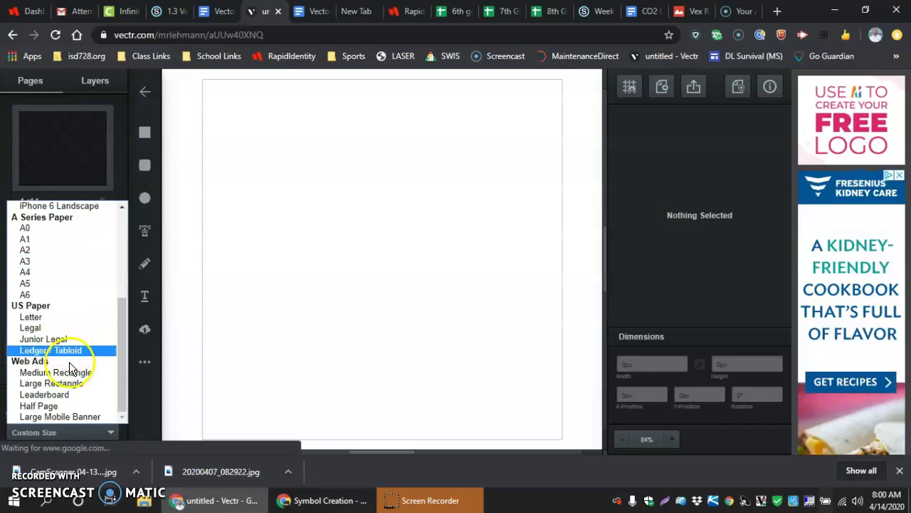
{"action": "scroll", "coordinate": [68, 363], "scroll_direction": "up", "scroll_amount": 5}
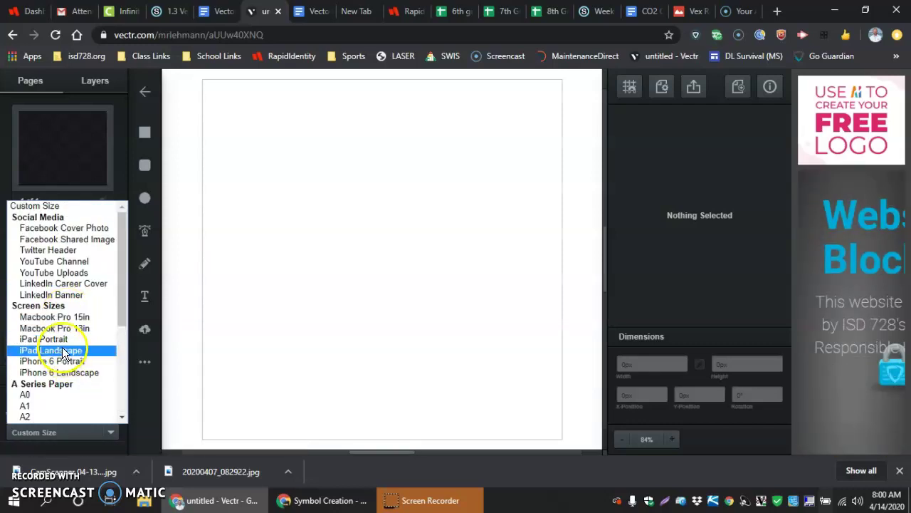
{"action": "scroll", "coordinate": [63, 351], "scroll_direction": "down", "scroll_amount": 5}
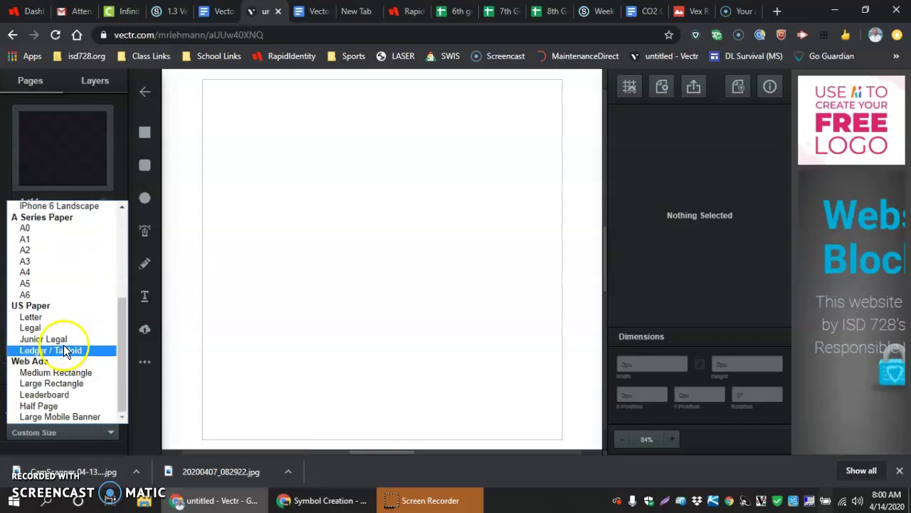
{"action": "left_click", "coordinate": [34, 317]}
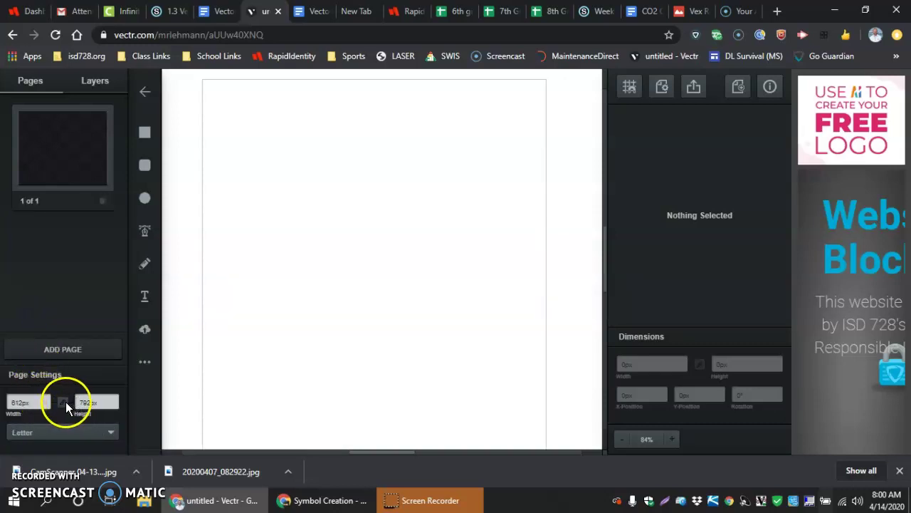
- Make the page landscape by setting its width to 792 px and its height to 612 px
{"action": "left_click", "coordinate": [30, 402]}
{"action": "left_click", "coordinate": [87, 403]}
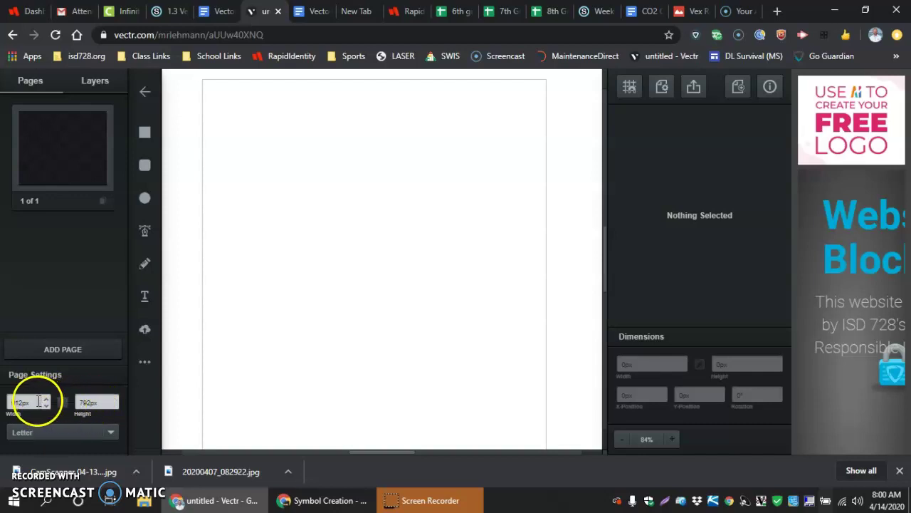
{"action": "double_click", "coordinate": [33, 402]}
{"action": "left_click", "coordinate": [48, 401]}
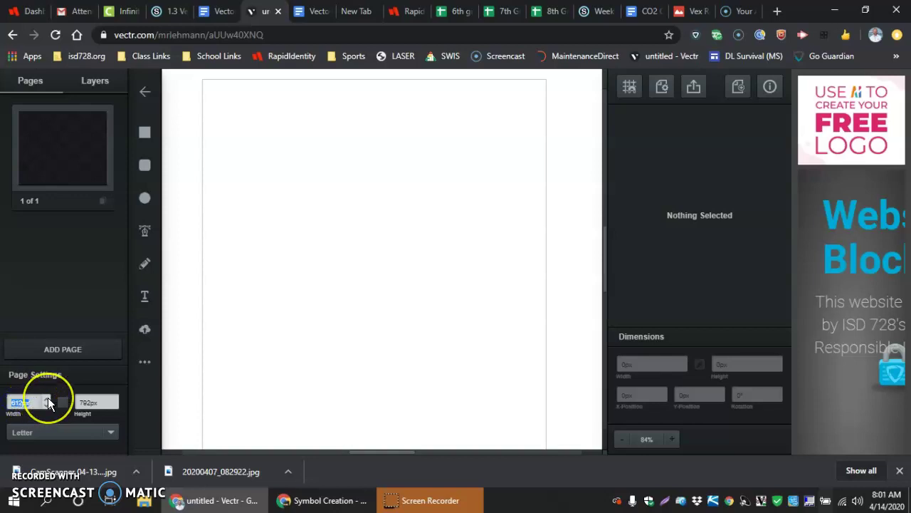
{"action": "type", "text": "792"}
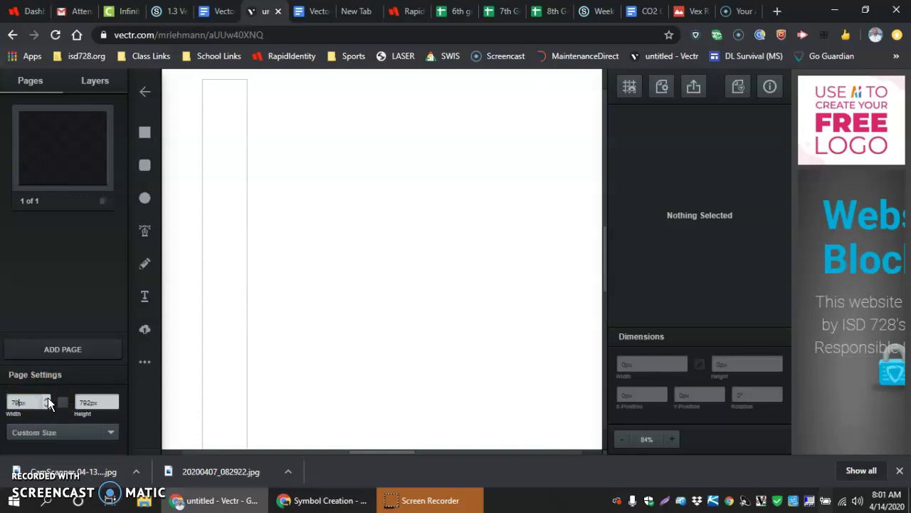
{"action": "key", "text": "Tab"}
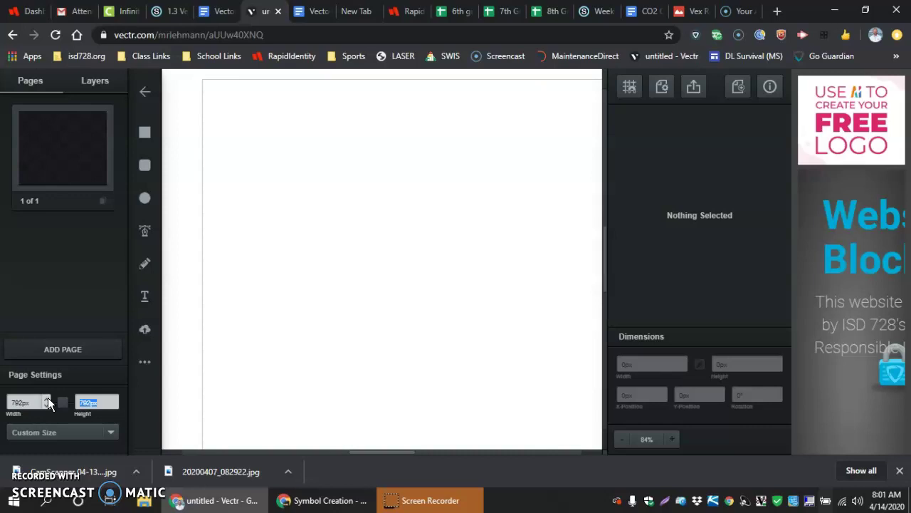
{"action": "type", "text": "61"}
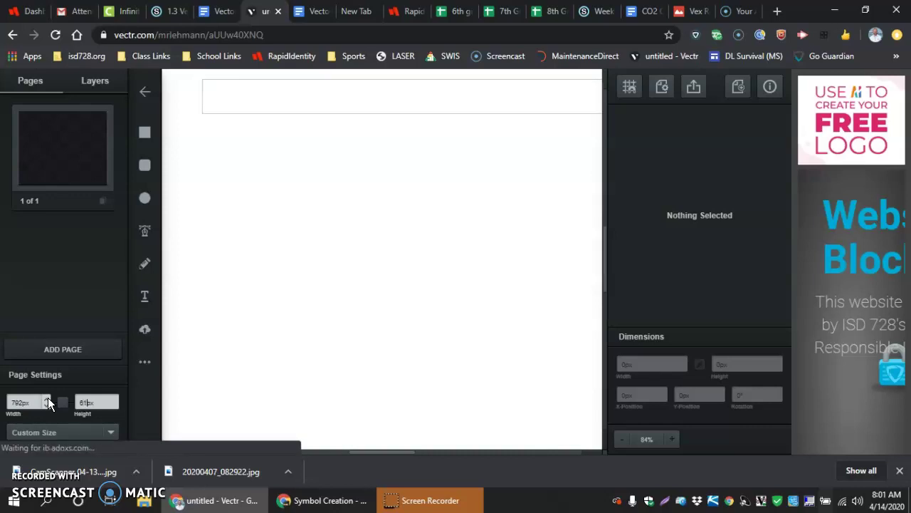
{"action": "type", "text": "2"}
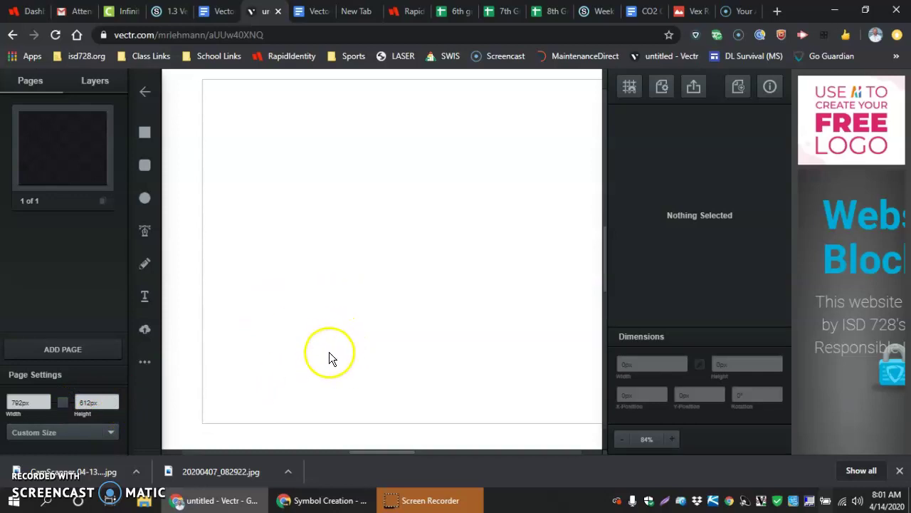
- Display the collection of additional ready-made shapes for the drawing
{"action": "scroll", "coordinate": [339, 357], "scroll_direction": "down", "scroll_amount": 5}
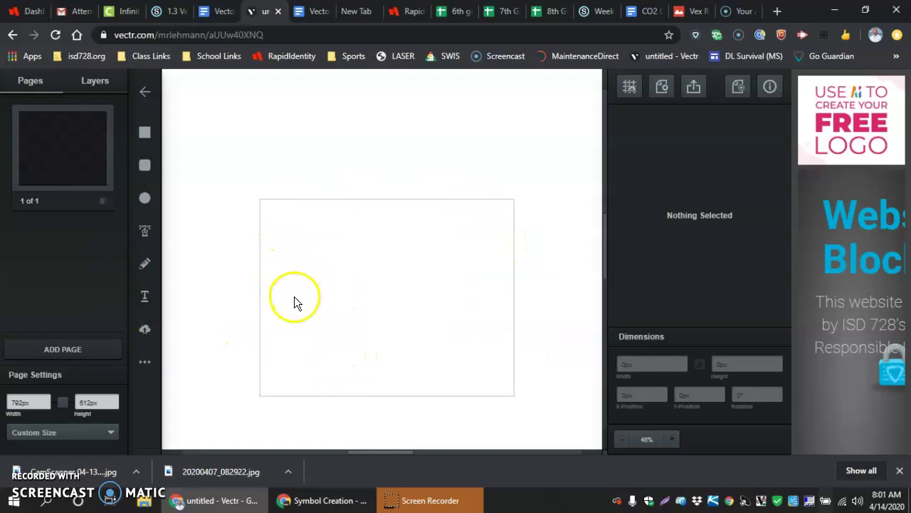
{"action": "key", "text": "super"}
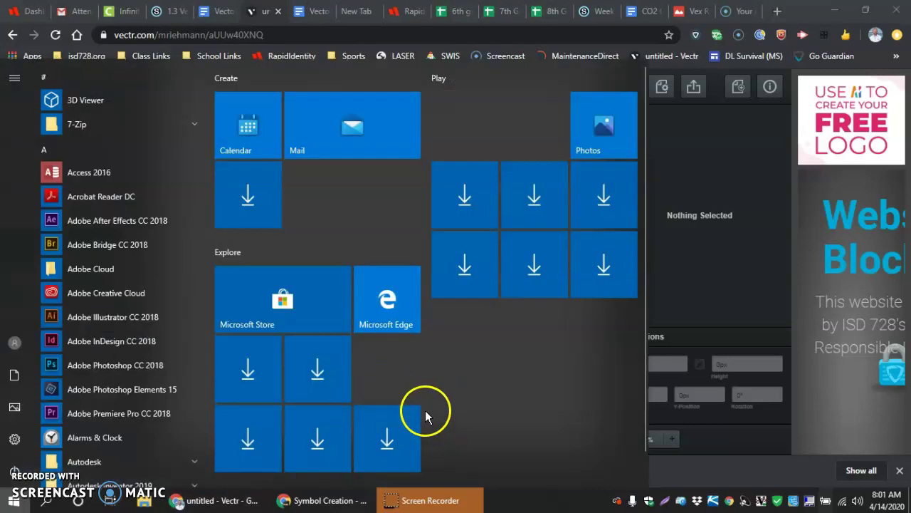
{"action": "key", "text": "Escape"}
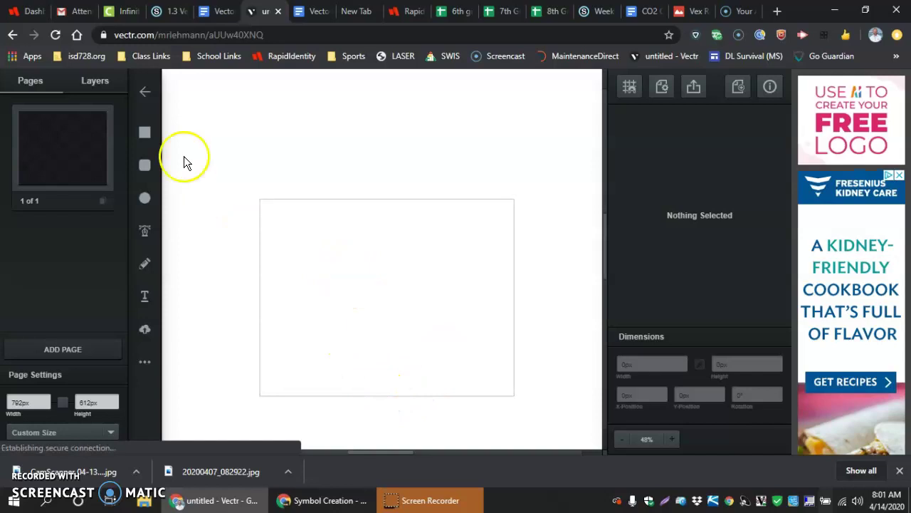
{"action": "left_click", "coordinate": [144, 364]}
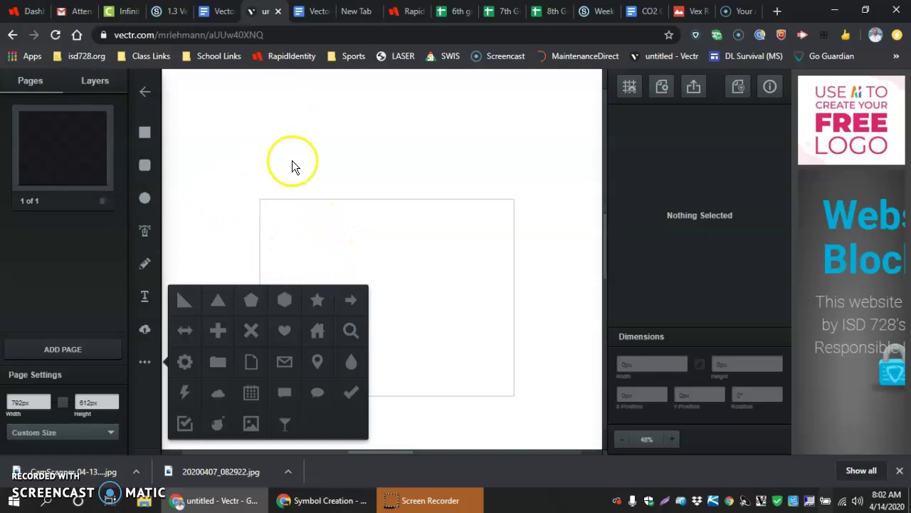
- Return to the 1.3 Vectr symbol assignment in Schoology and look over its instructions and symbol slides
{"action": "left_click", "coordinate": [176, 11]}
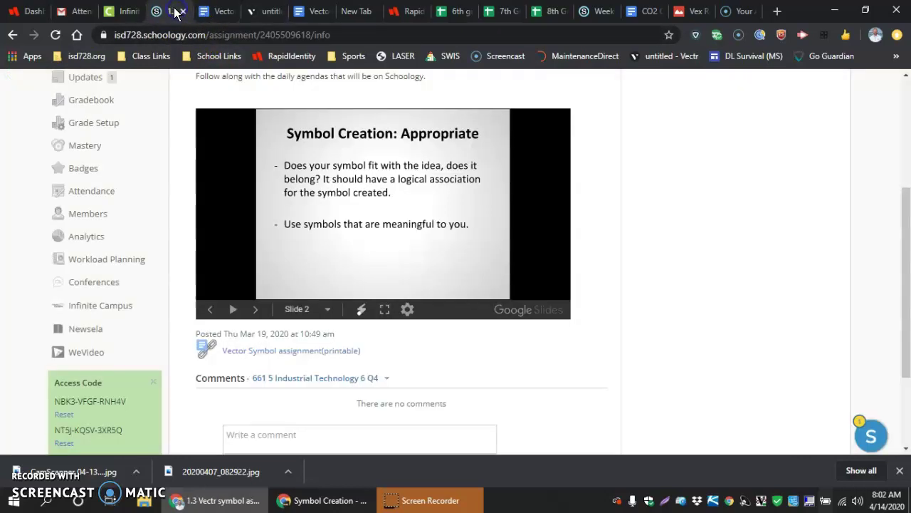
{"action": "left_click", "coordinate": [326, 233]}
{"action": "scroll", "coordinate": [629, 202], "scroll_direction": "up", "scroll_amount": 3}
{"action": "scroll", "coordinate": [449, 223], "scroll_direction": "down", "scroll_amount": 4}
{"action": "scroll", "coordinate": [605, 306], "scroll_direction": "up", "scroll_amount": 4}
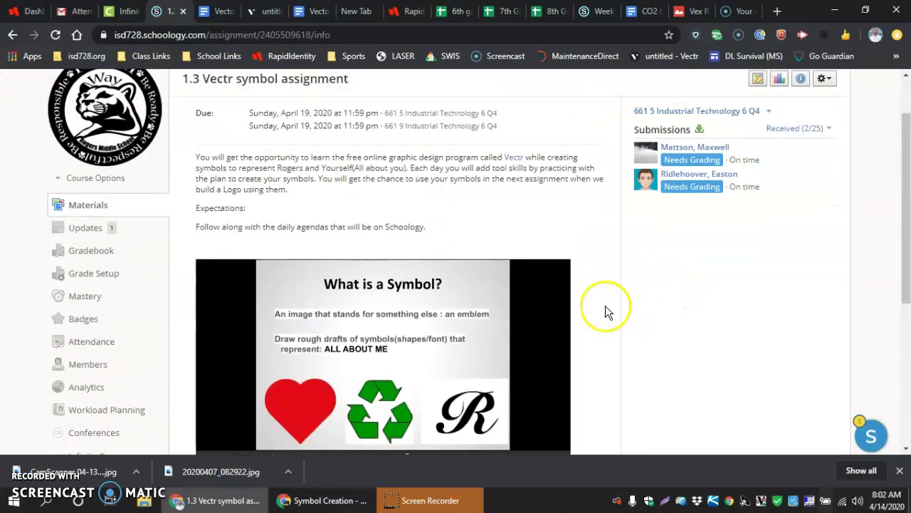
{"action": "scroll", "coordinate": [305, 153], "scroll_direction": "up", "scroll_amount": 2}
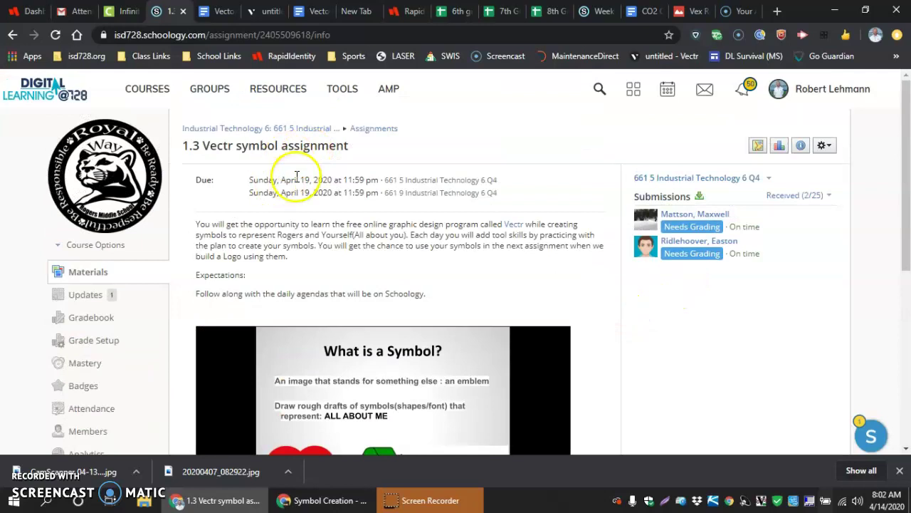
- Go back to the course materials, open Week 3 Daily Agenda-4/14-4/17 and examine the scanned sample worksheet
{"action": "left_click", "coordinate": [244, 129]}
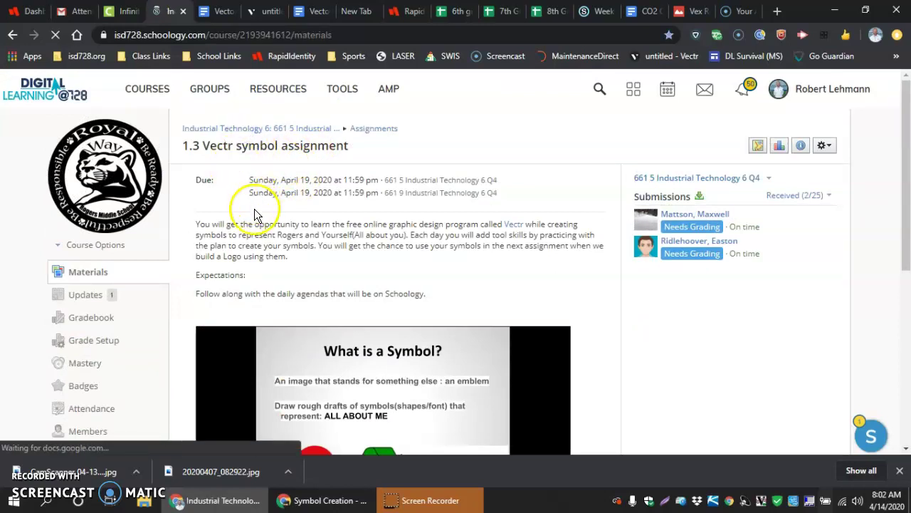
{"action": "left_click", "coordinate": [273, 225]}
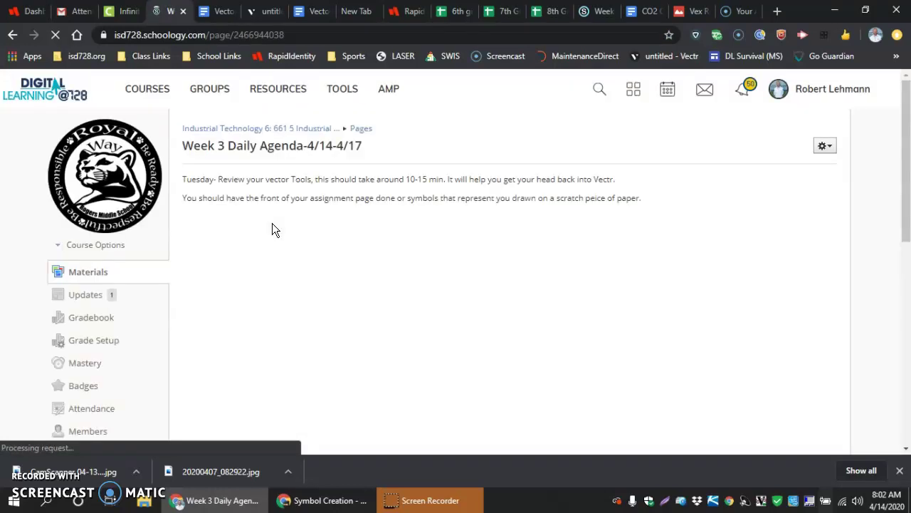
{"action": "scroll", "coordinate": [273, 228], "scroll_direction": "down", "scroll_amount": 3}
{"action": "scroll", "coordinate": [282, 258], "scroll_direction": "up", "scroll_amount": 3}
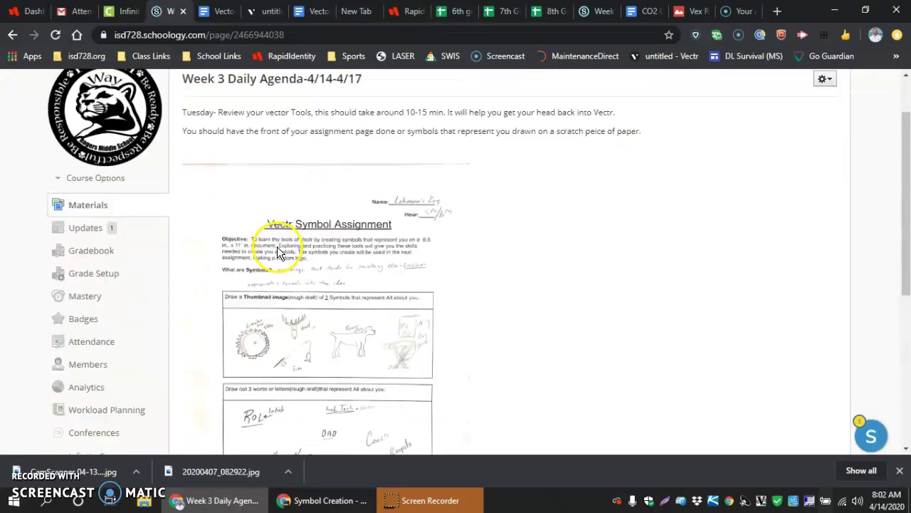
{"action": "scroll", "coordinate": [278, 338], "scroll_direction": "down", "scroll_amount": 2}
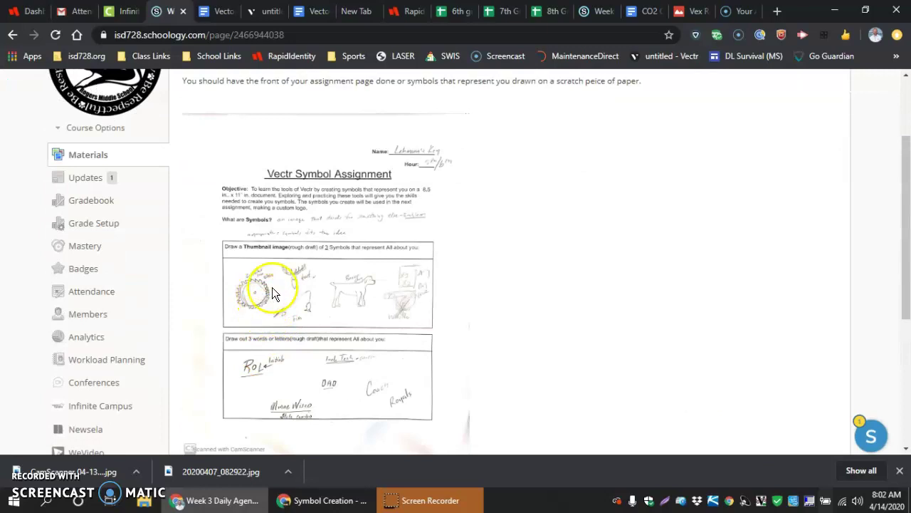